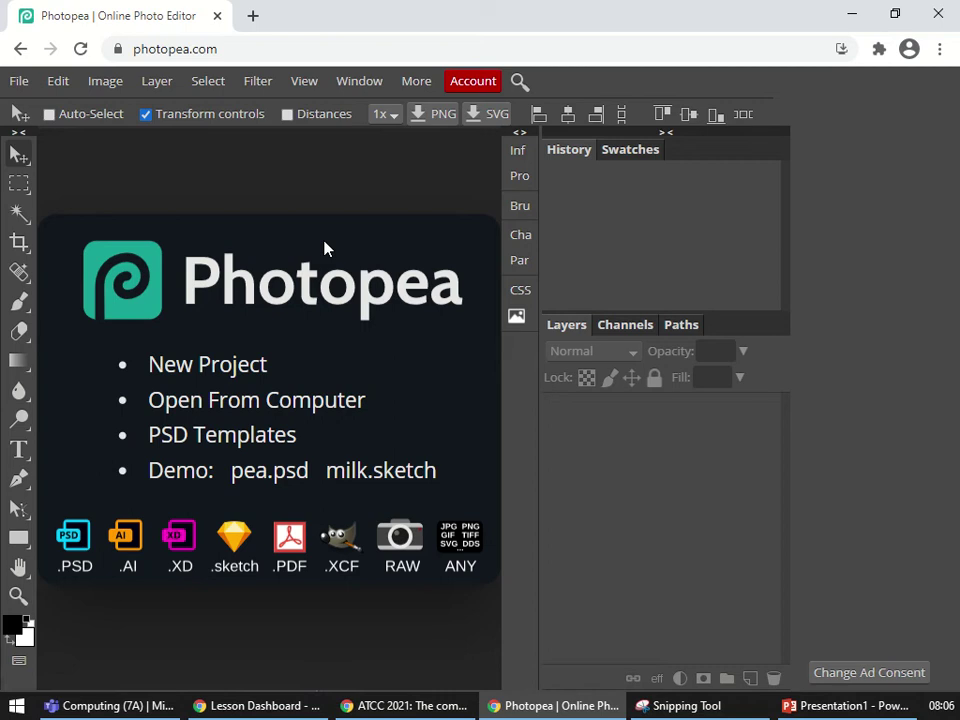
Open the side-by-side 'construction' image from Downloads, then close it.
{"action": "left_click", "coordinate": [20, 84]}
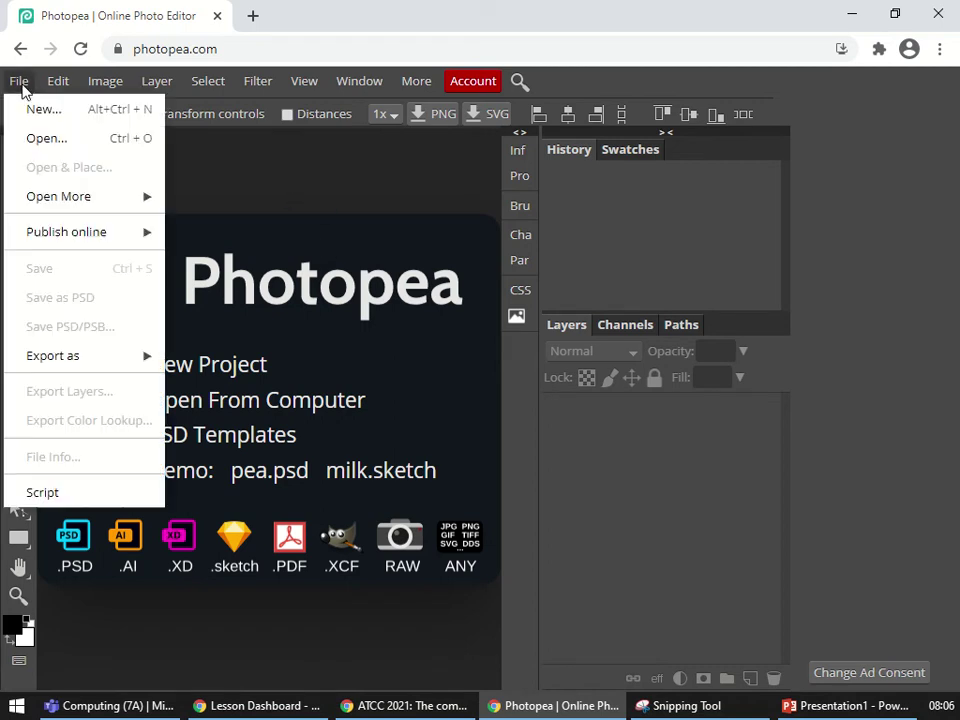
{"action": "left_click", "coordinate": [60, 146]}
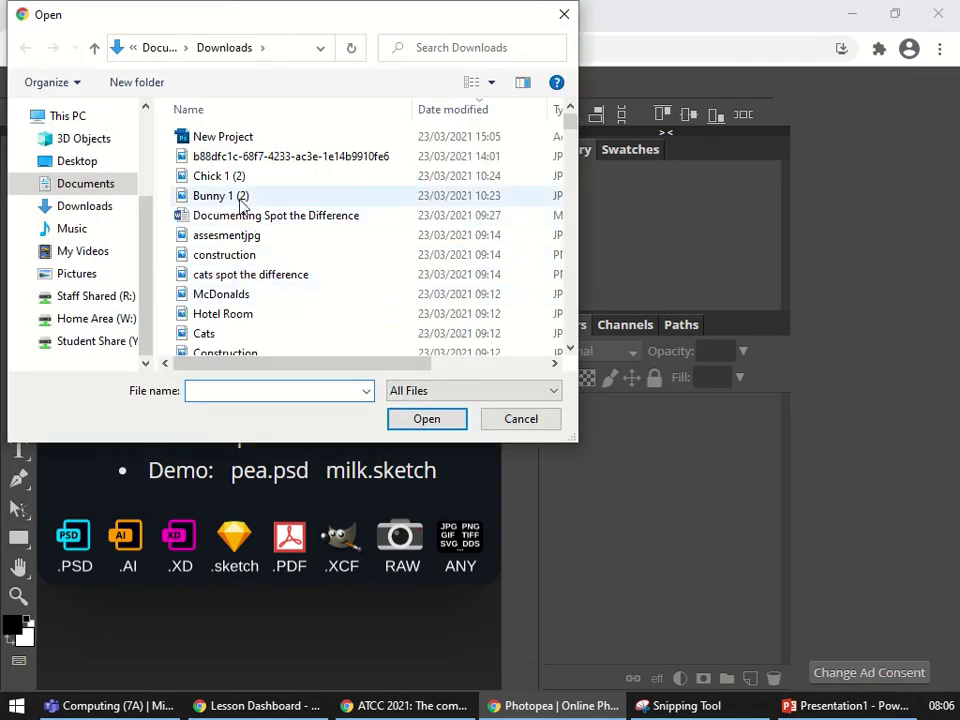
{"action": "left_click", "coordinate": [241, 258]}
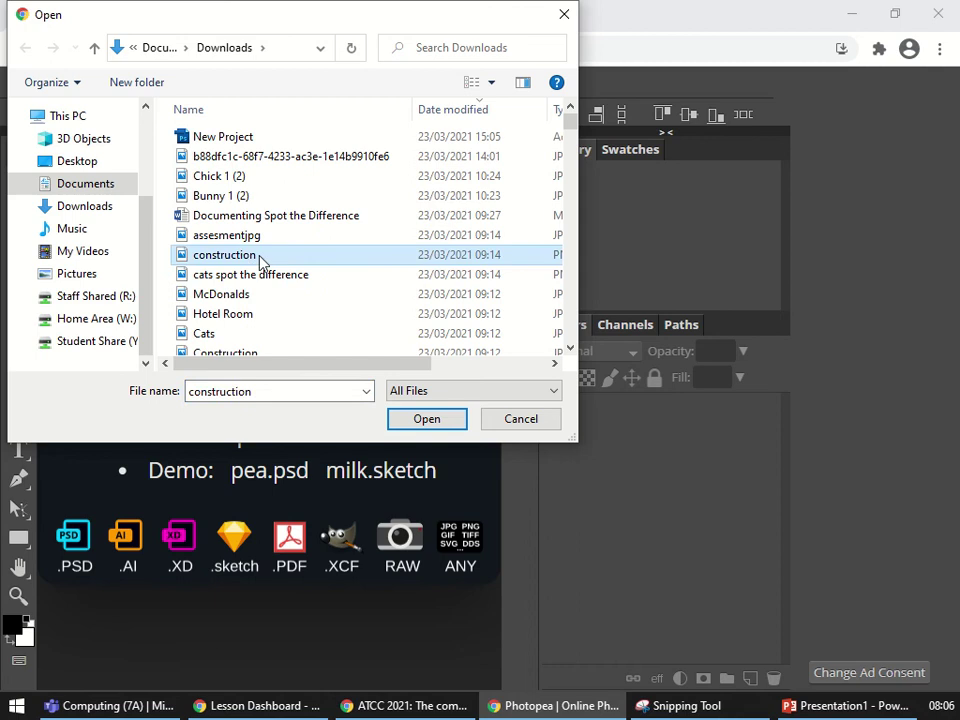
{"action": "left_click", "coordinate": [424, 420]}
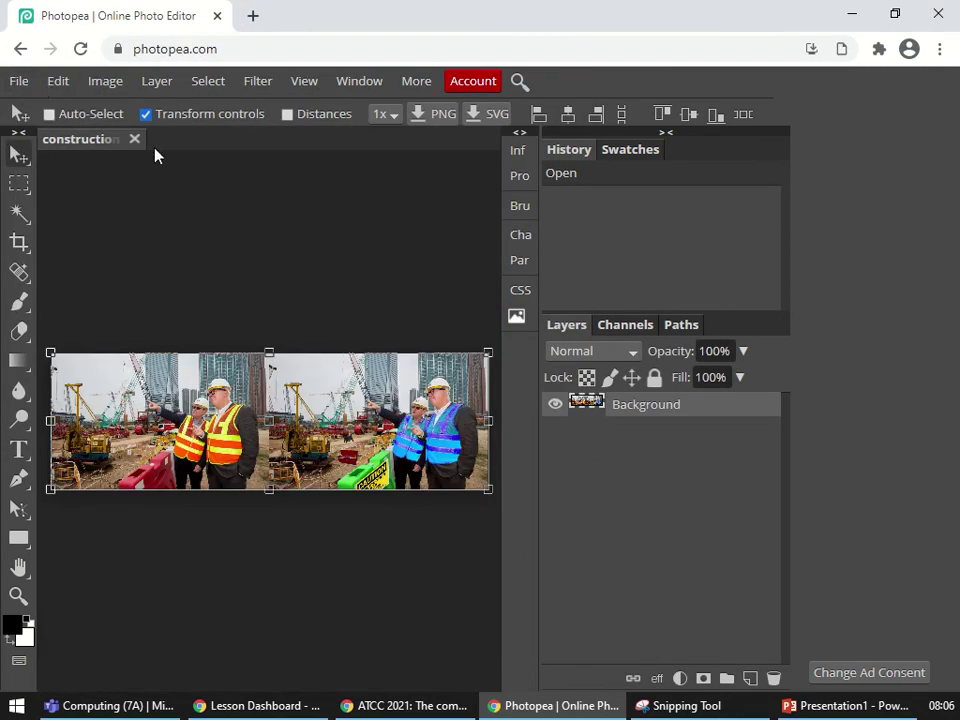
{"action": "left_click", "coordinate": [134, 139]}
Open the single 'Construction' photo of two workers from the Downloads folder.
{"action": "left_click", "coordinate": [19, 80]}
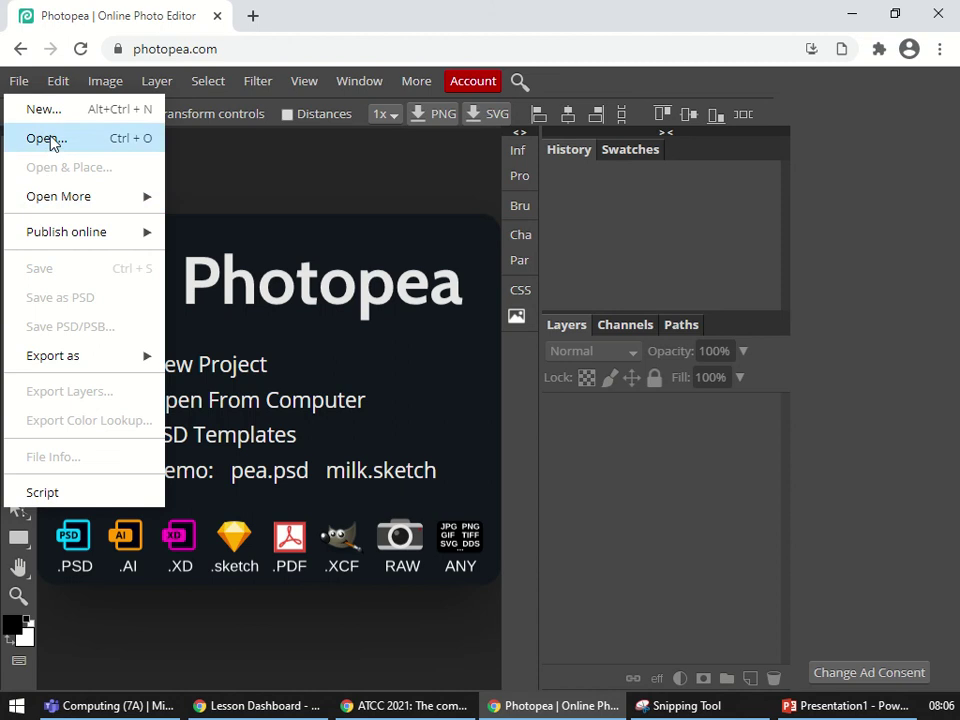
{"action": "left_click", "coordinate": [50, 142]}
{"action": "scroll", "coordinate": [240, 250], "scroll_direction": "down", "scroll_amount": 1}
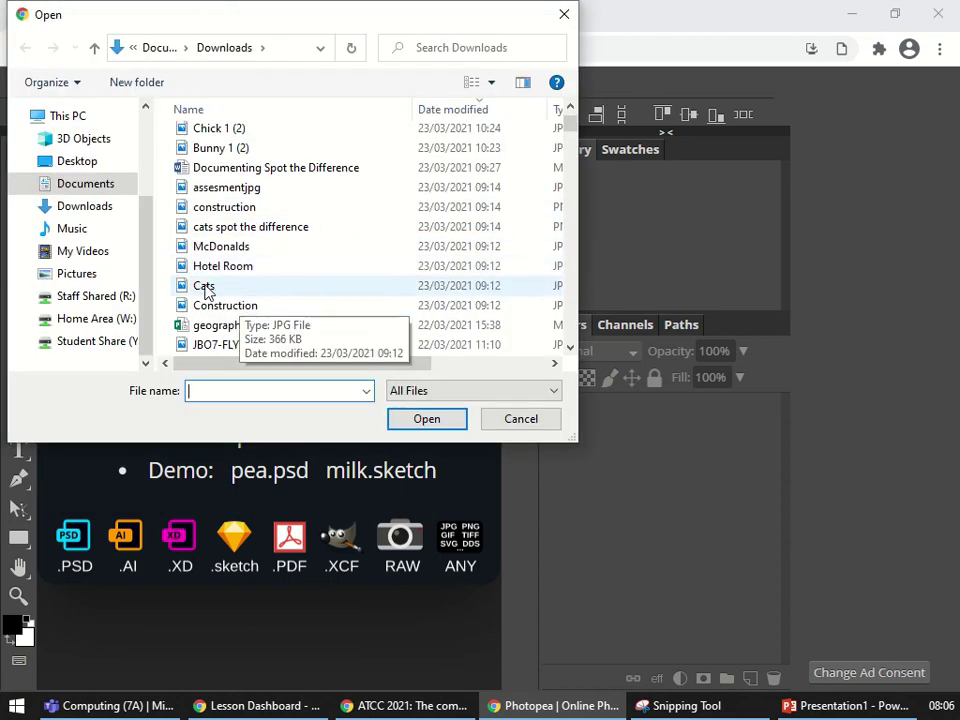
{"action": "left_click", "coordinate": [232, 307]}
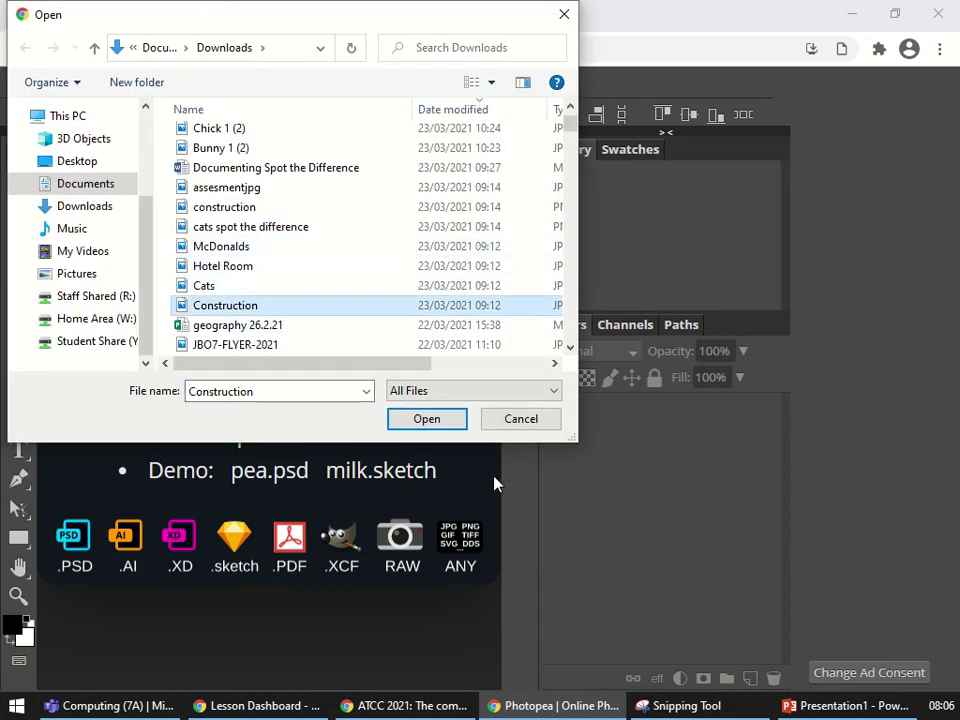
{"action": "left_click", "coordinate": [426, 419]}
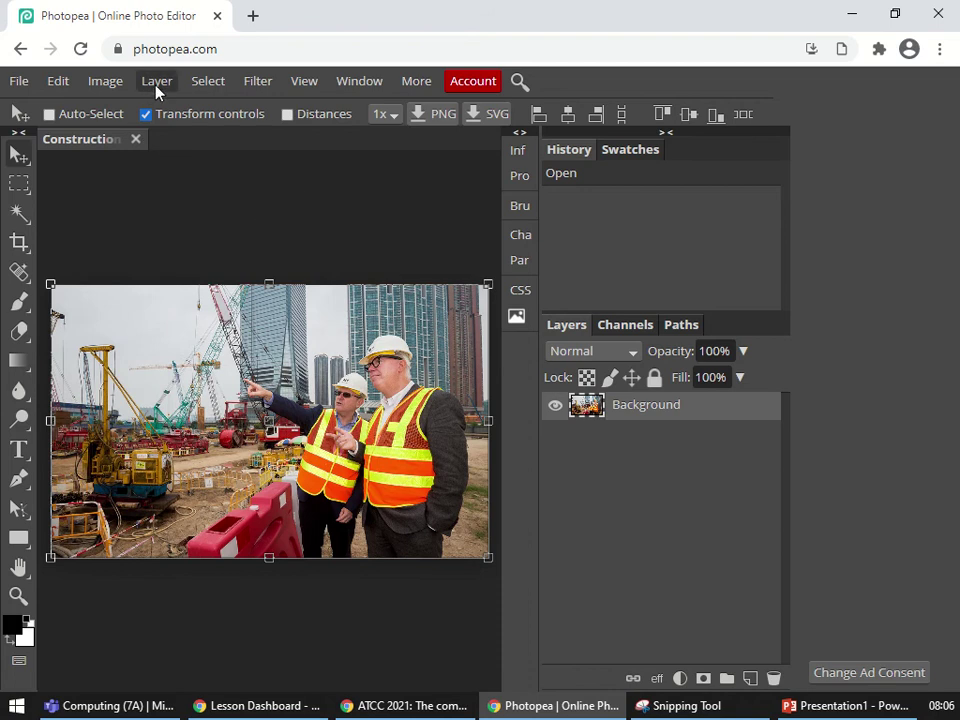
{"action": "left_click", "coordinate": [106, 86]}
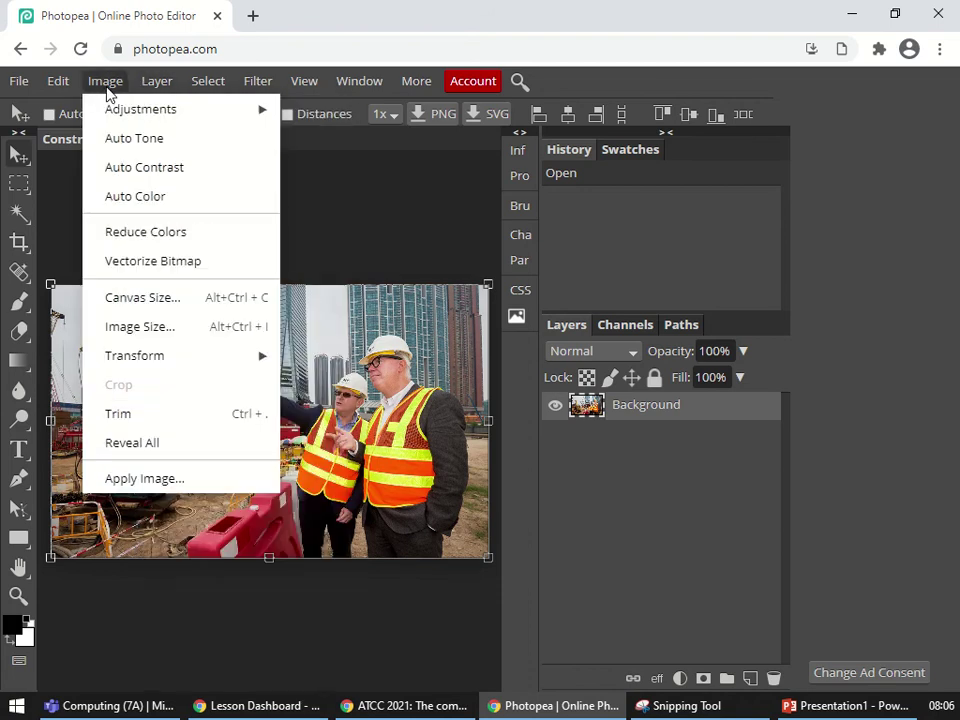
Set the canvas height to 1750 px with ratio unlinked and a top-middle anchor.
{"action": "left_click", "coordinate": [158, 302]}
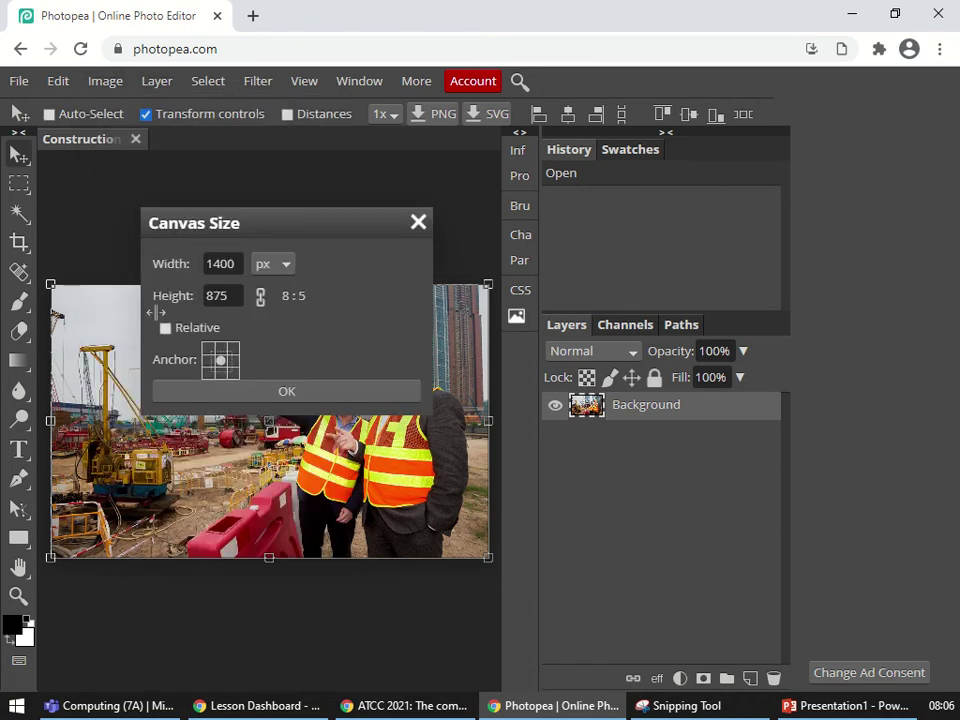
{"action": "left_click", "coordinate": [224, 296]}
{"action": "left_click", "coordinate": [261, 300]}
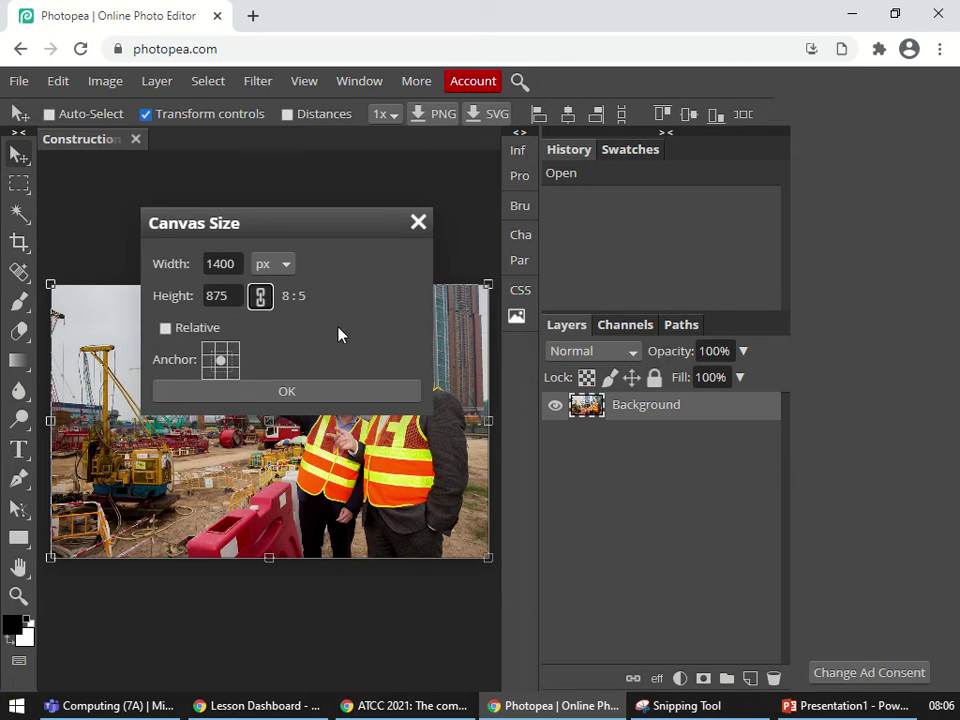
{"action": "left_click", "coordinate": [231, 294]}
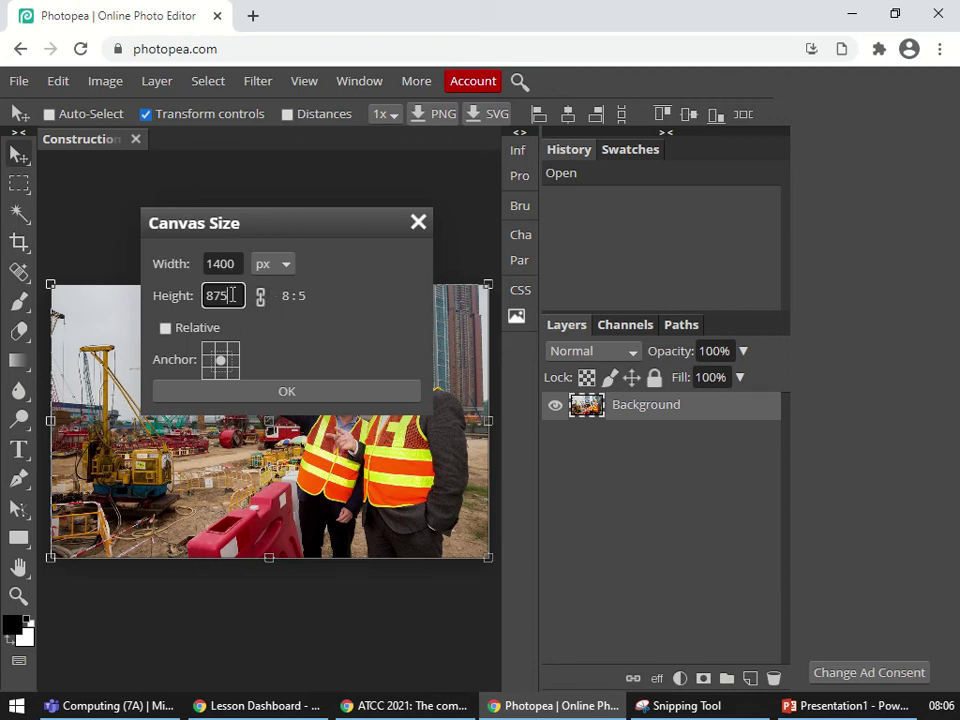
{"action": "left_click_drag", "start_coordinate": [231, 295], "coordinate": [174, 297]}
{"action": "type", "text": "1750"}
{"action": "left_click", "coordinate": [221, 351]}
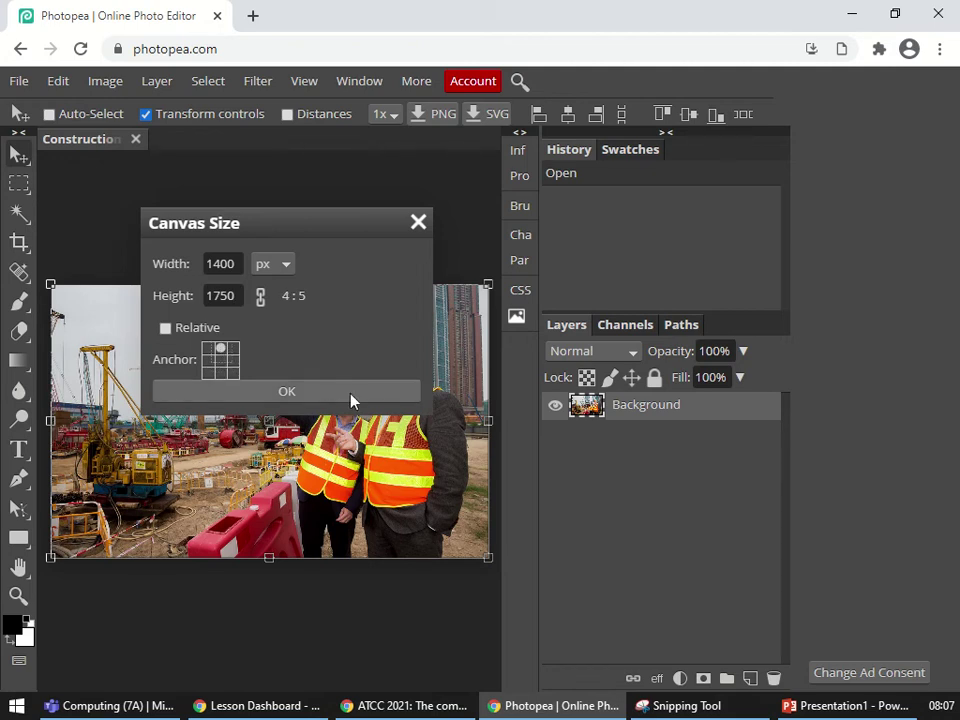
{"action": "left_click", "coordinate": [291, 397]}
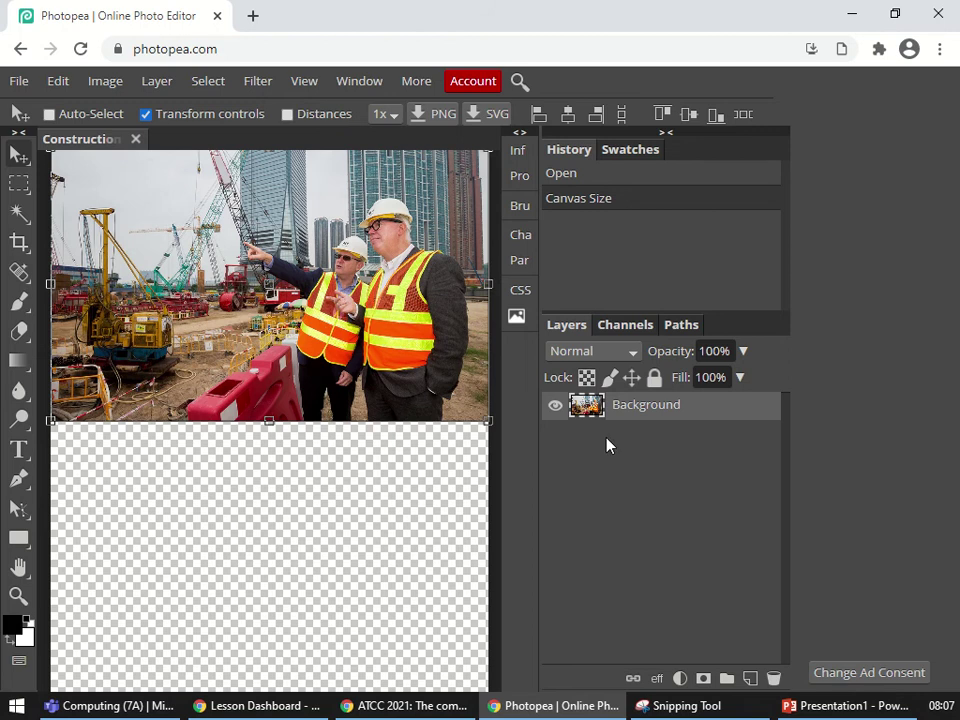
{"action": "right_click", "coordinate": [647, 413]}
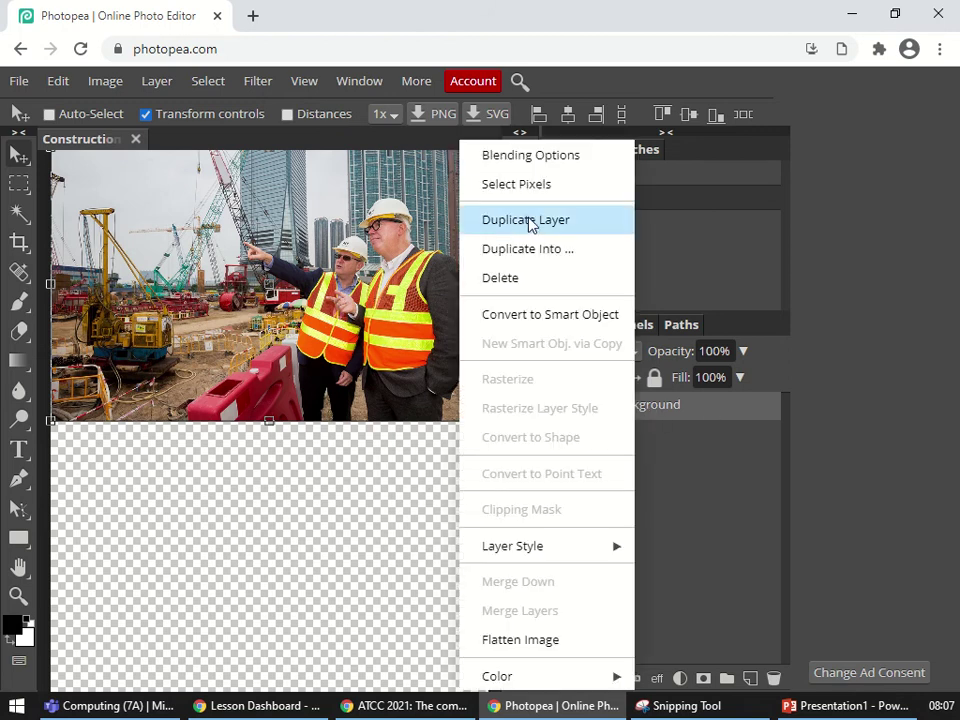
{"action": "left_click", "coordinate": [558, 230]}
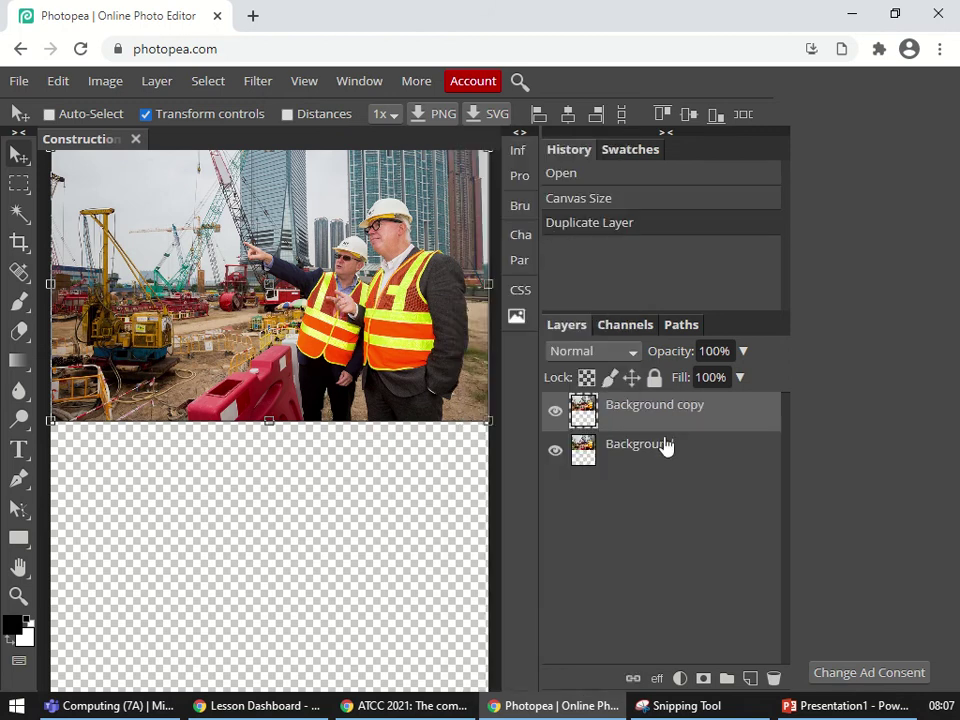
{"action": "left_click", "coordinate": [18, 153]}
{"action": "left_click_drag", "start_coordinate": [290, 247], "coordinate": [293, 515]}
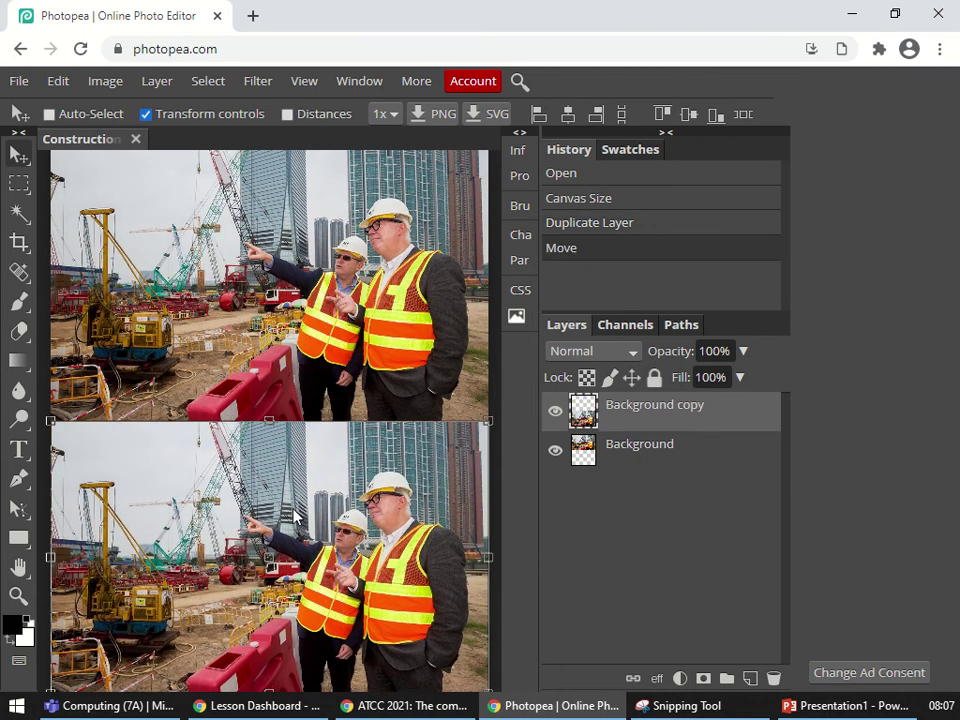
{"action": "scroll", "coordinate": [44, 343], "scroll_direction": "left", "scroll_amount": 1}
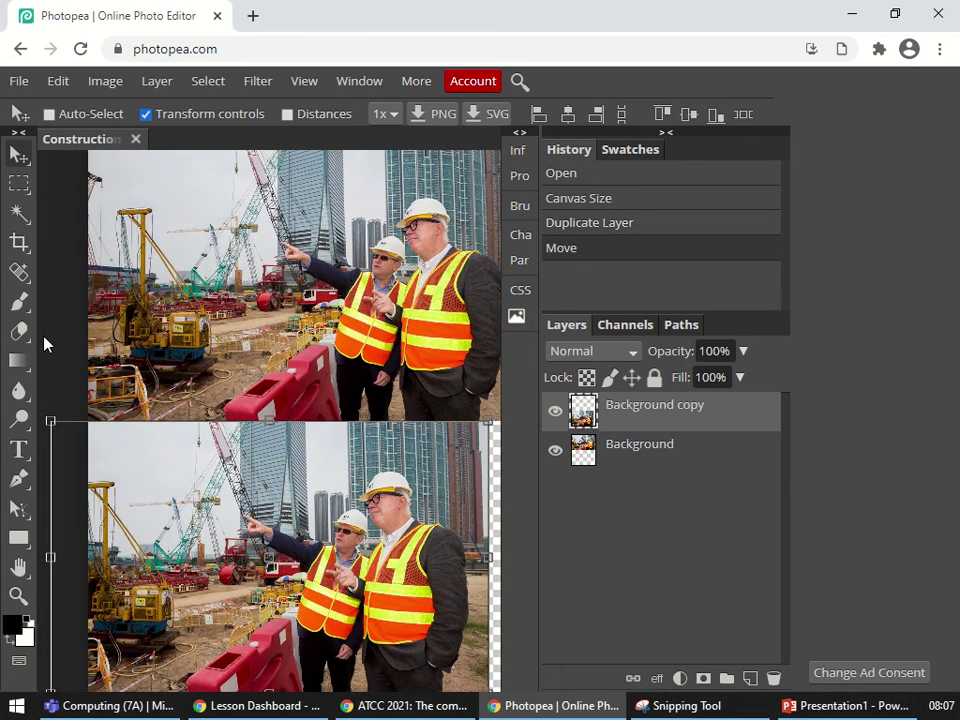
{"action": "left_click_drag", "start_coordinate": [300, 510], "coordinate": [335, 534]}
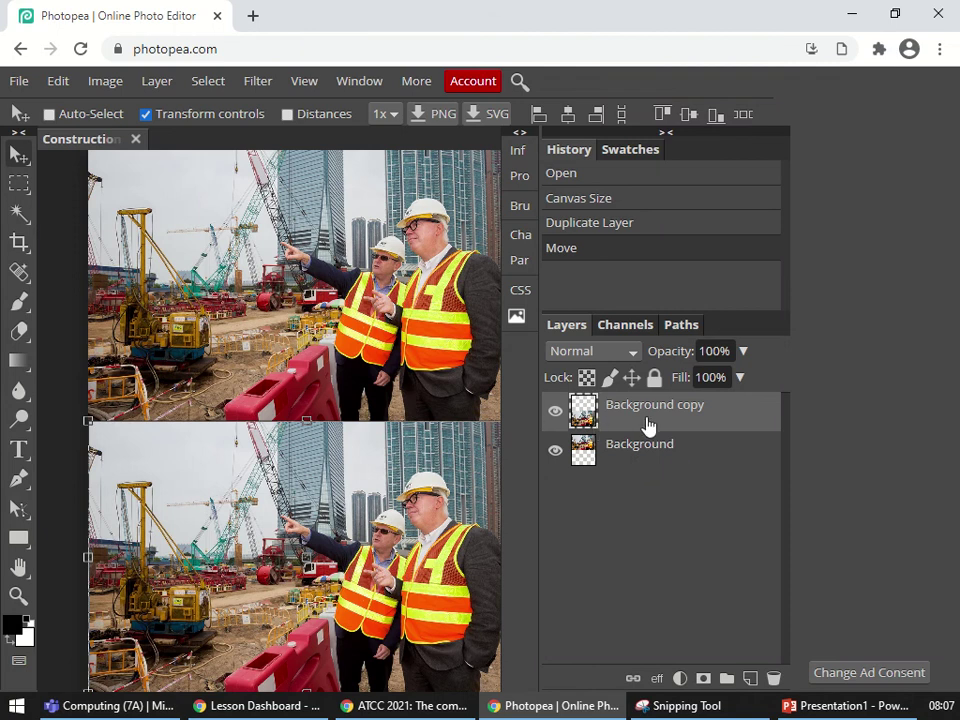
Lock both the Background copy and Background layers.
{"action": "left_click", "coordinate": [655, 378]}
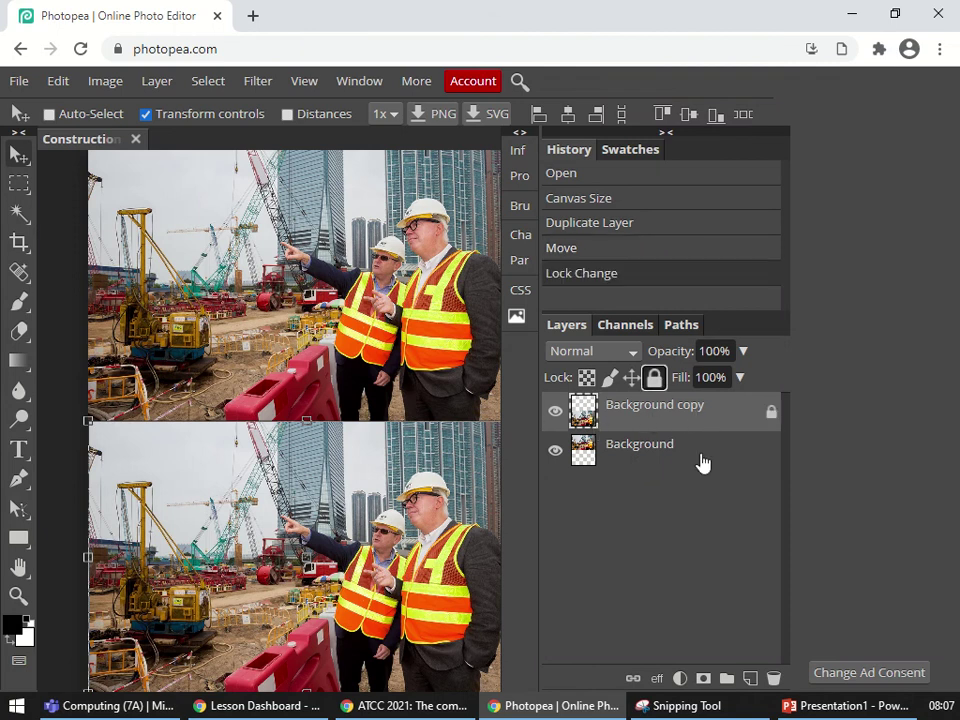
{"action": "left_click", "coordinate": [699, 450]}
{"action": "key", "text": "ctrl+slash"}
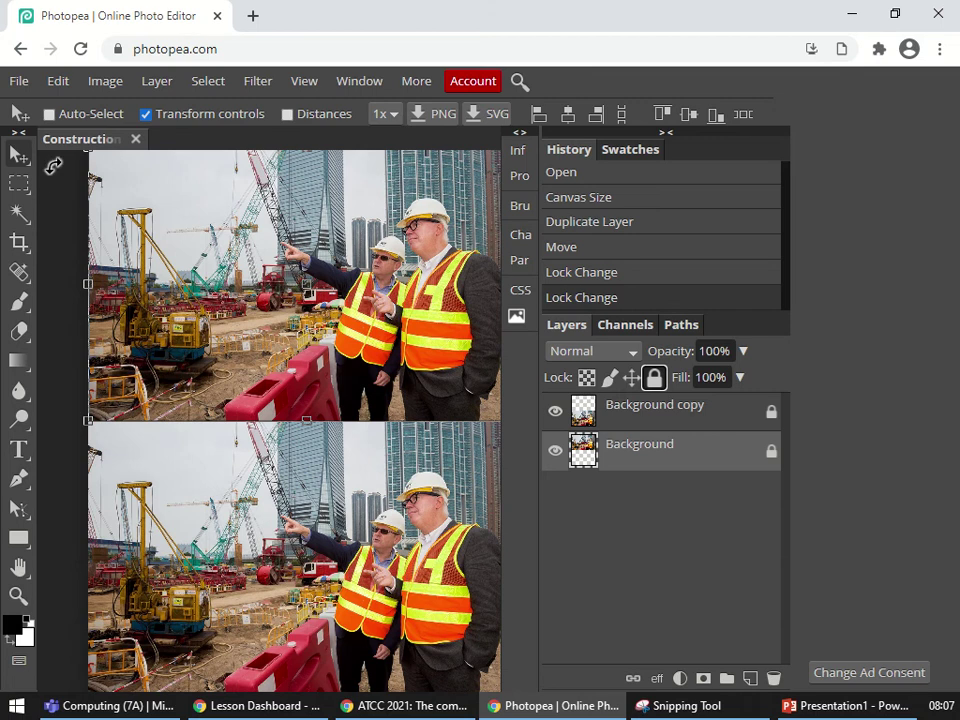
Test the Brush on the canvas to confirm the locked photos can't be painted.
{"action": "left_click", "coordinate": [18, 301]}
{"action": "left_click", "coordinate": [247, 201]}
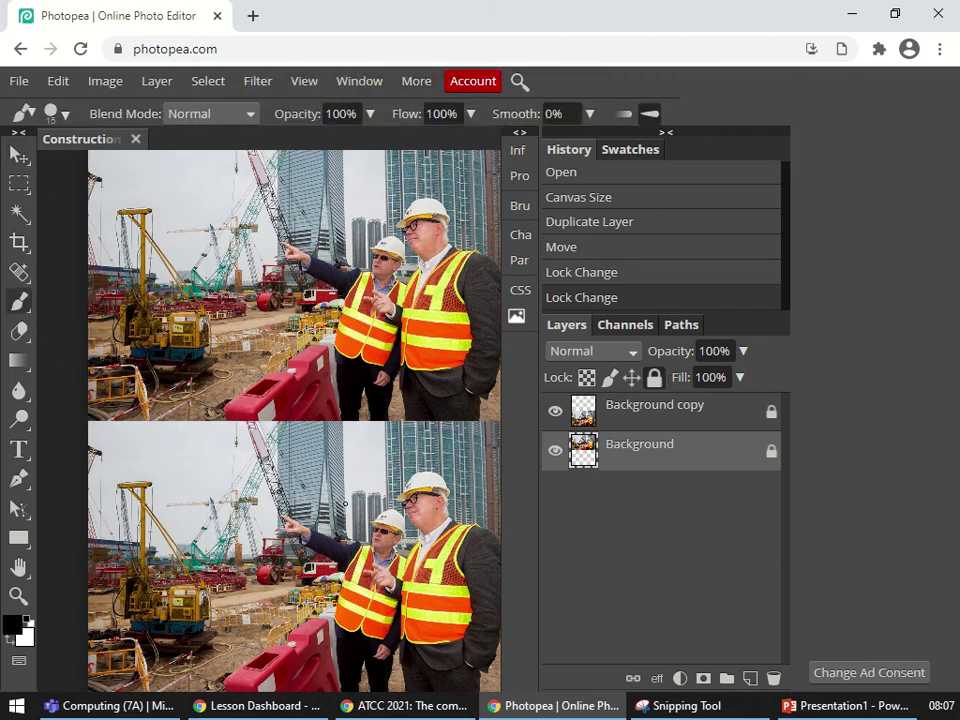
{"action": "left_click", "coordinate": [257, 380]}
{"action": "left_click", "coordinate": [332, 258]}
Lasso-select a freehand area around the left worker in the lower photo.
{"action": "right_click", "coordinate": [17, 185]}
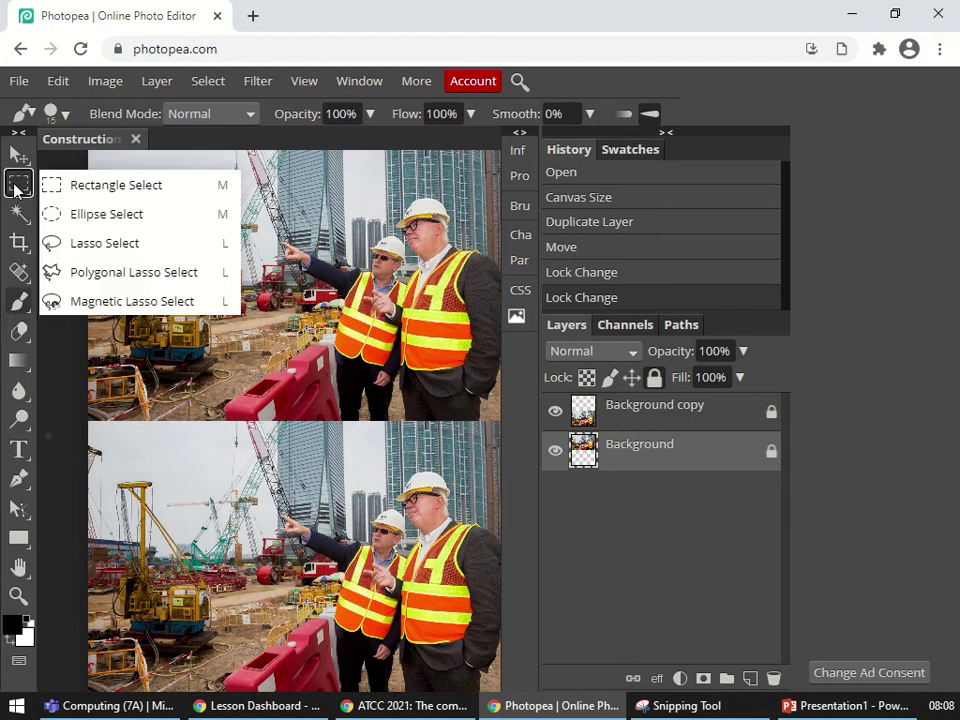
{"action": "left_click", "coordinate": [140, 244]}
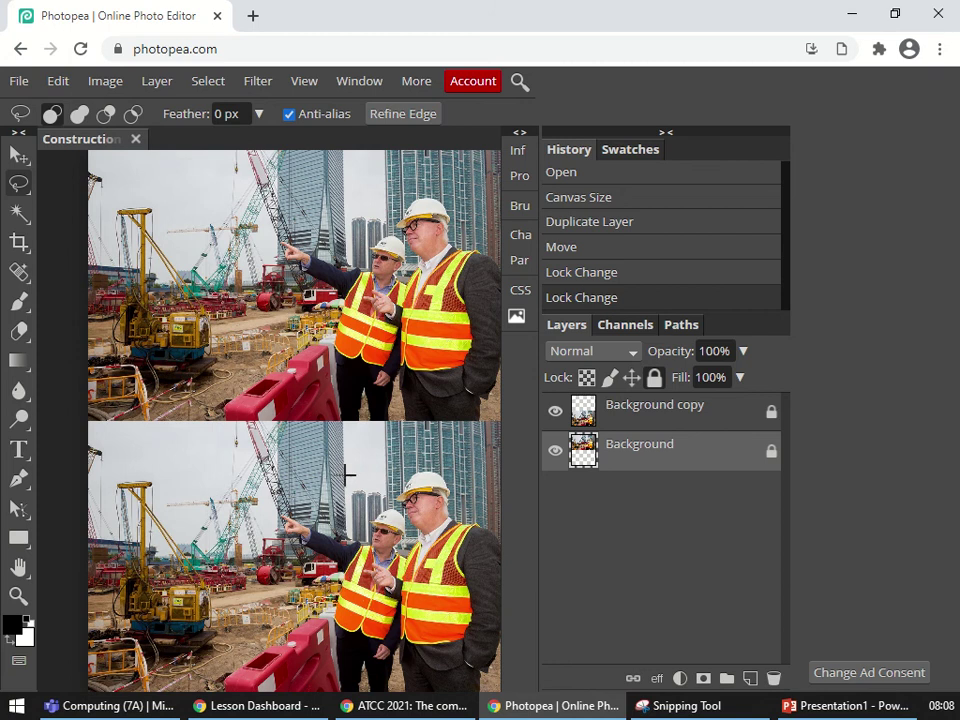
{"action": "mouse_move", "coordinate": [343, 659]}
{"action": "left_mouse_down"}
{"action": "mouse_move", "coordinate": [398, 648]}
{"action": "mouse_move", "coordinate": [415, 520]}
{"action": "mouse_move", "coordinate": [356, 459]}
{"action": "mouse_move", "coordinate": [262, 520]}
{"action": "mouse_move", "coordinate": [335, 655]}
{"action": "left_mouse_up"}
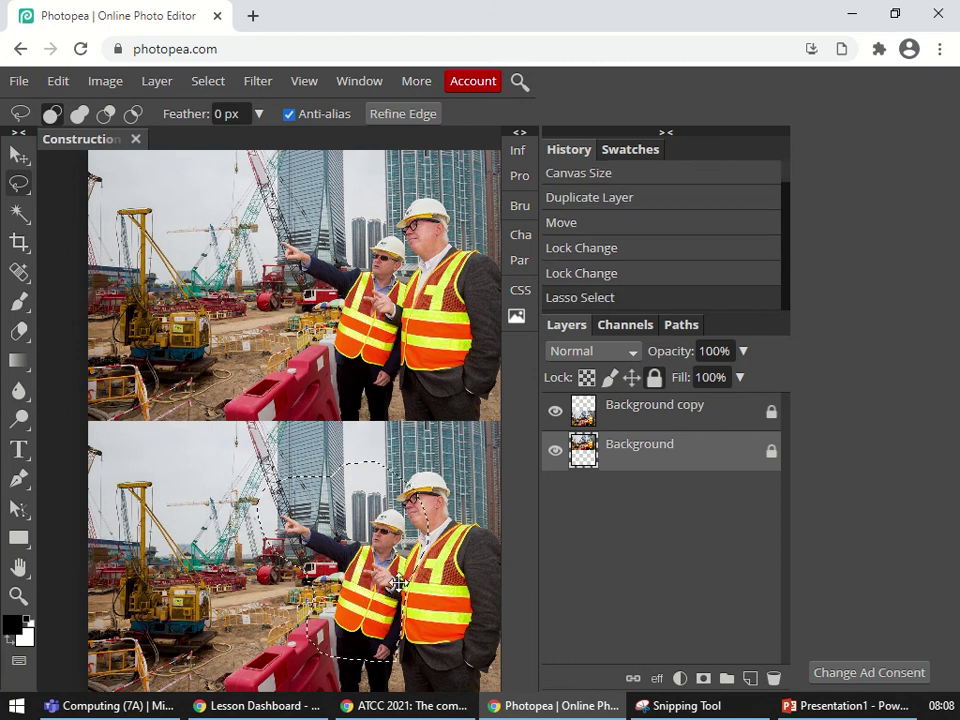
Copy Merged the selection and paste it as new Layer 1.
{"action": "left_click", "coordinate": [58, 81]}
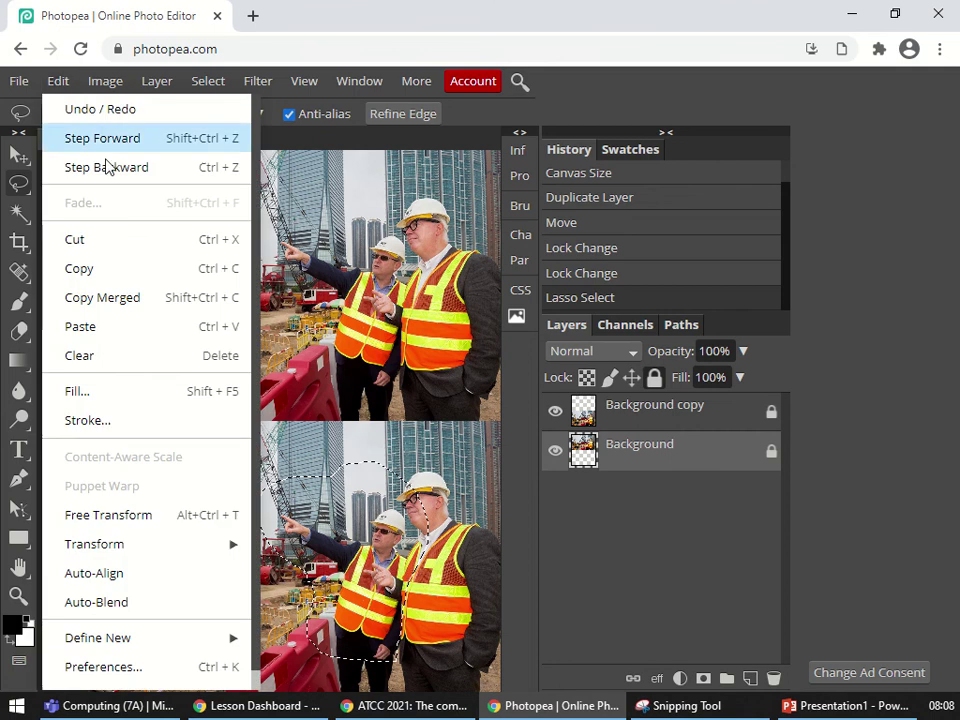
{"action": "left_click", "coordinate": [106, 272]}
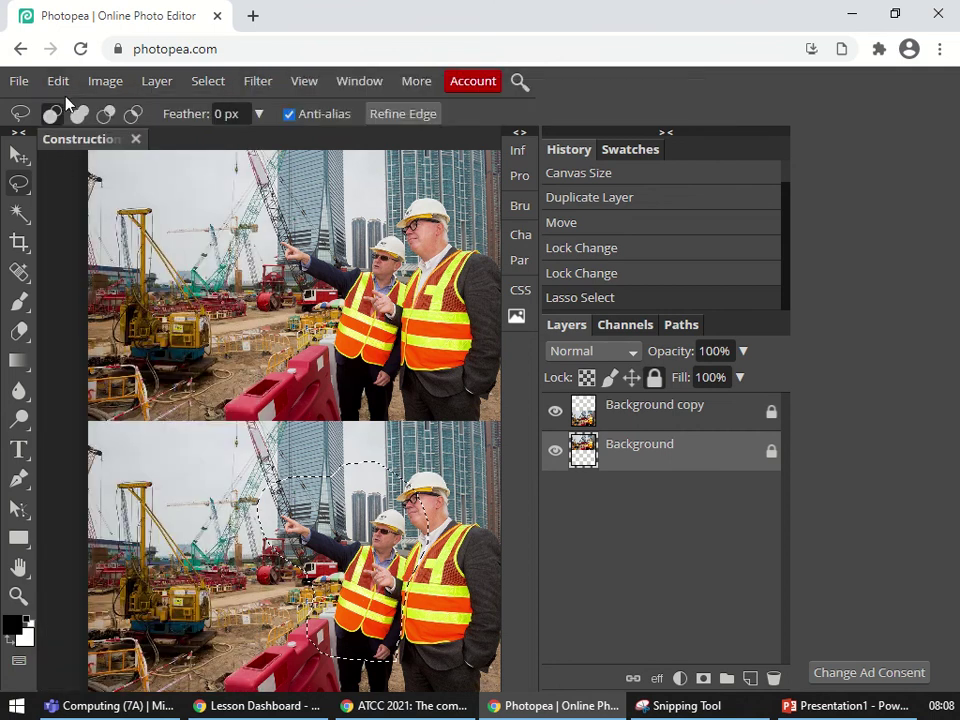
{"action": "left_click", "coordinate": [58, 81]}
{"action": "left_click", "coordinate": [116, 292]}
{"action": "left_click", "coordinate": [56, 81]}
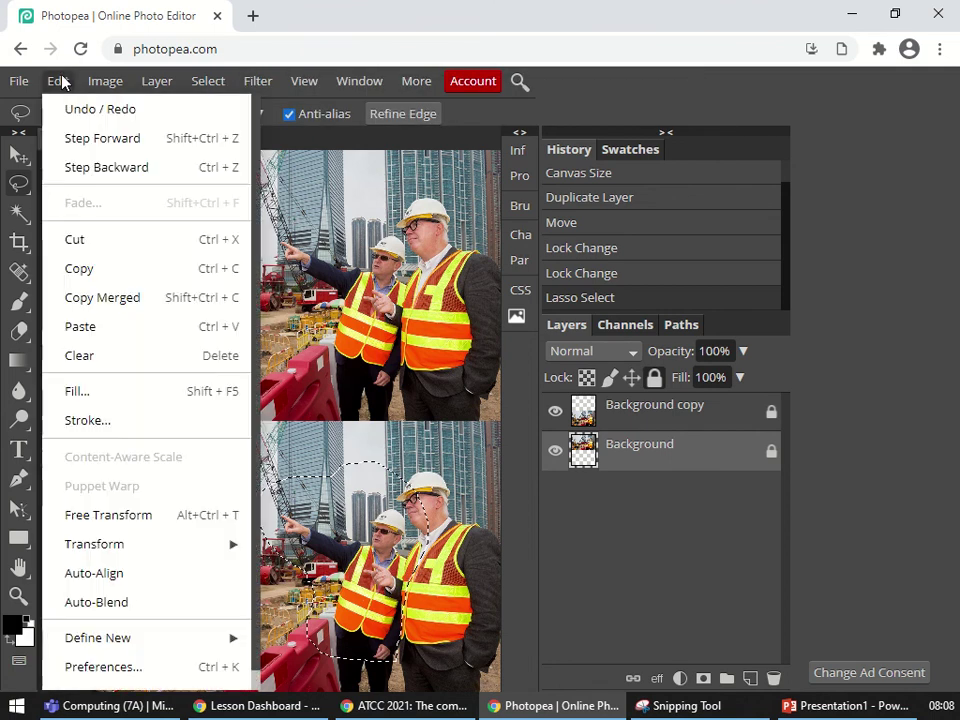
{"action": "left_click", "coordinate": [118, 330]}
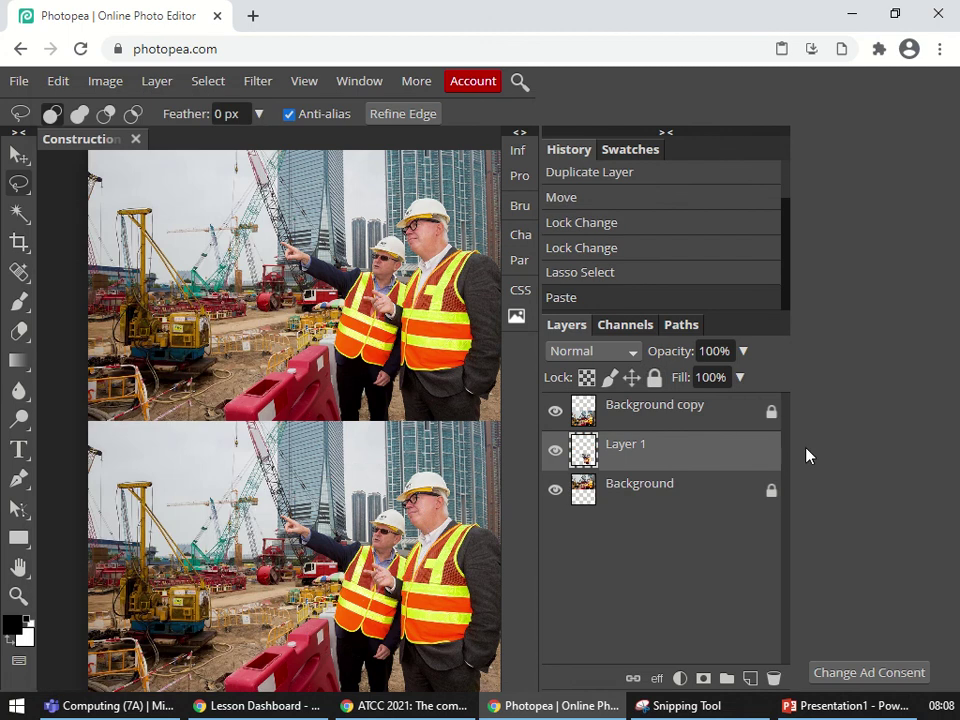
Drag Layer 1 above Background copy, then hide and reshow both photo layers.
{"action": "left_click_drag", "start_coordinate": [666, 455], "coordinate": [665, 410]}
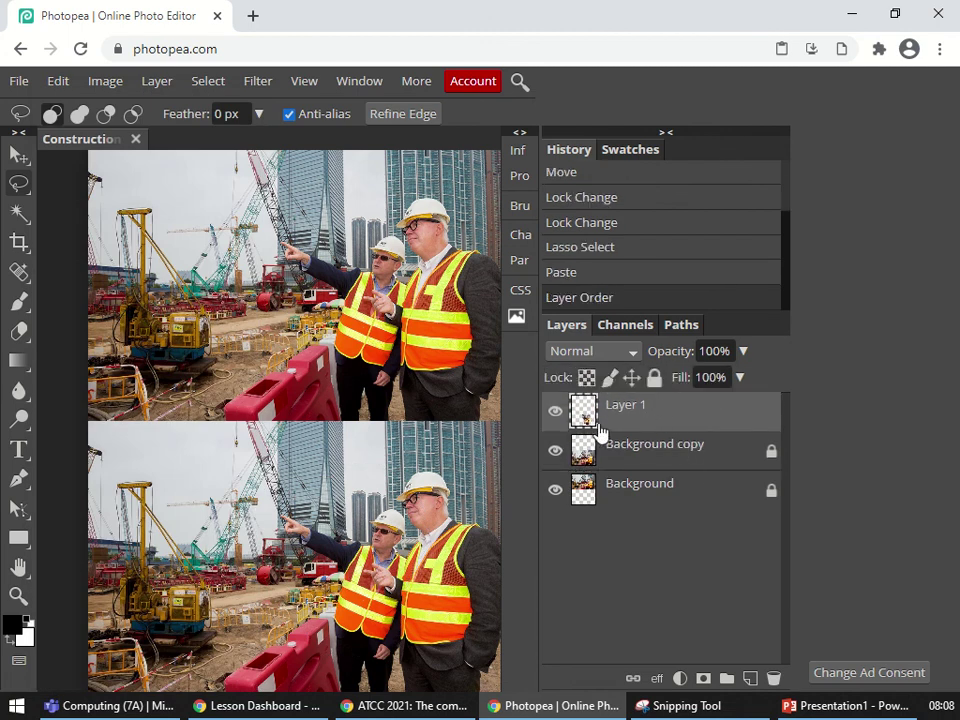
{"action": "left_click", "coordinate": [555, 451]}
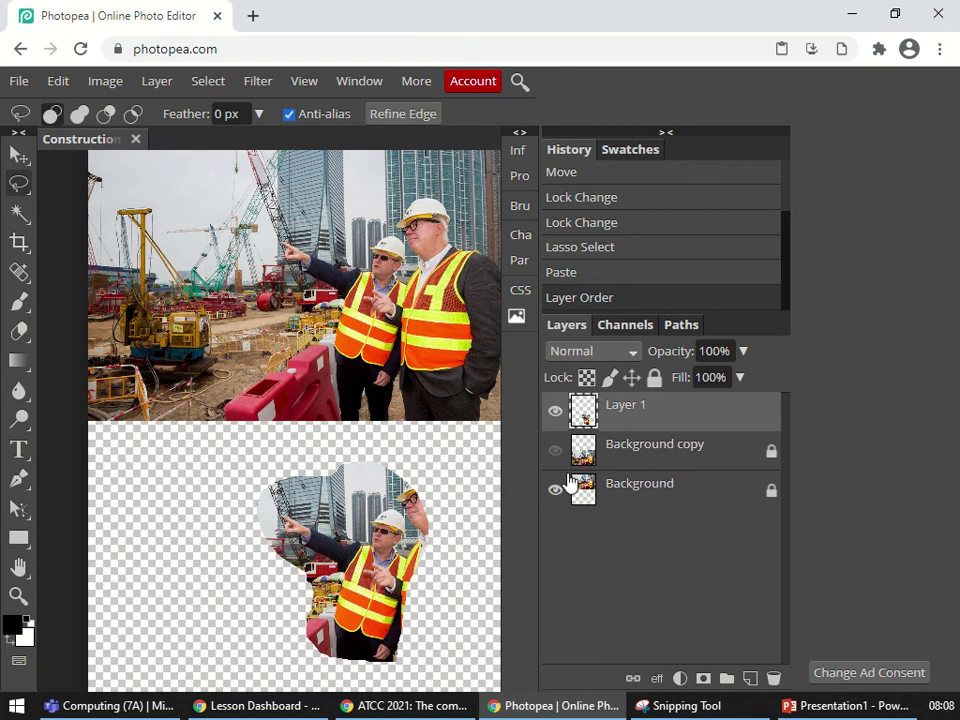
{"action": "left_click", "coordinate": [556, 490]}
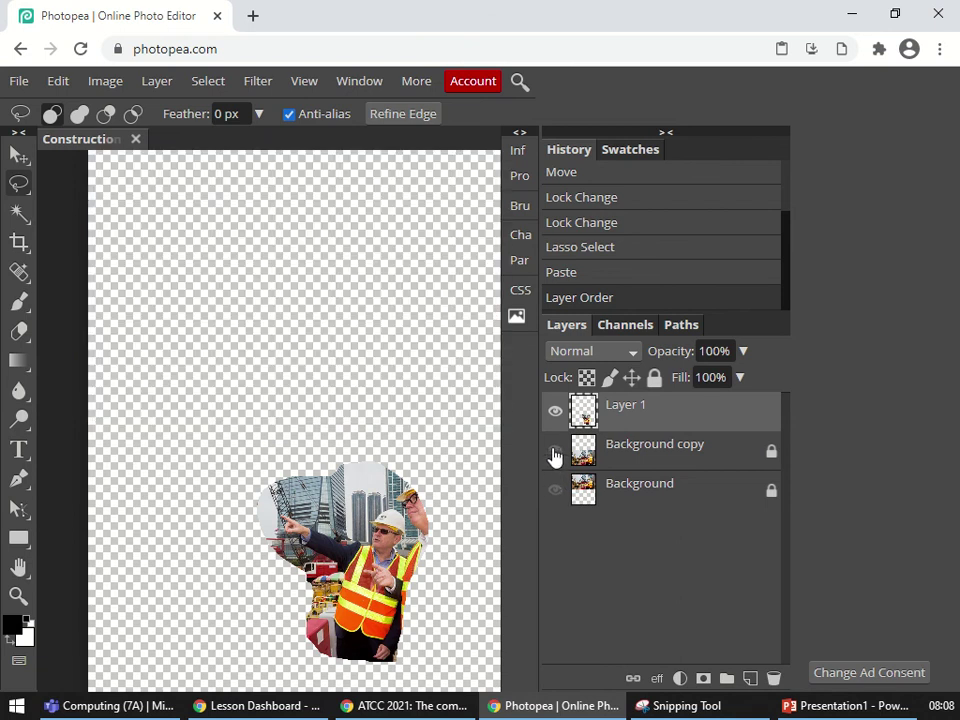
{"action": "left_click", "coordinate": [555, 451]}
{"action": "left_click", "coordinate": [556, 490]}
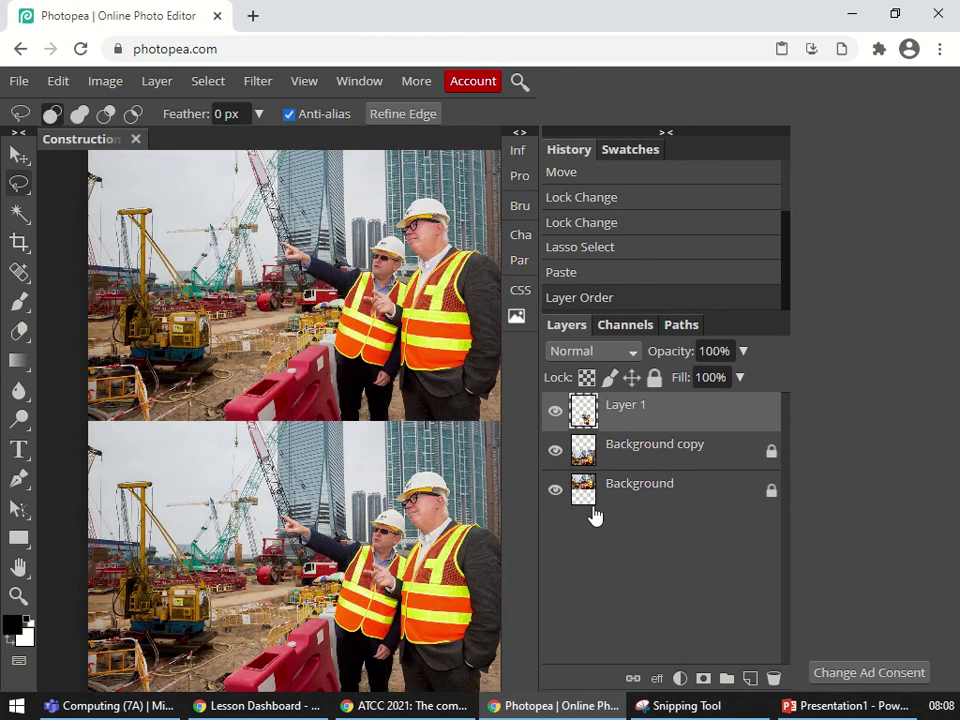
Brush a black scribble over the lower workers on Layer 1, toggling layer visibility to check it.
{"action": "left_click", "coordinate": [19, 300]}
{"action": "mouse_move", "coordinate": [412, 547]}
{"action": "left_mouse_down"}
{"action": "mouse_move", "coordinate": [378, 585]}
{"action": "mouse_move", "coordinate": [298, 563]}
{"action": "mouse_move", "coordinate": [278, 597]}
{"action": "mouse_move", "coordinate": [228, 585]}
{"action": "mouse_move", "coordinate": [223, 570]}
{"action": "mouse_move", "coordinate": [348, 515]}
{"action": "mouse_move", "coordinate": [410, 584]}
{"action": "left_mouse_up"}
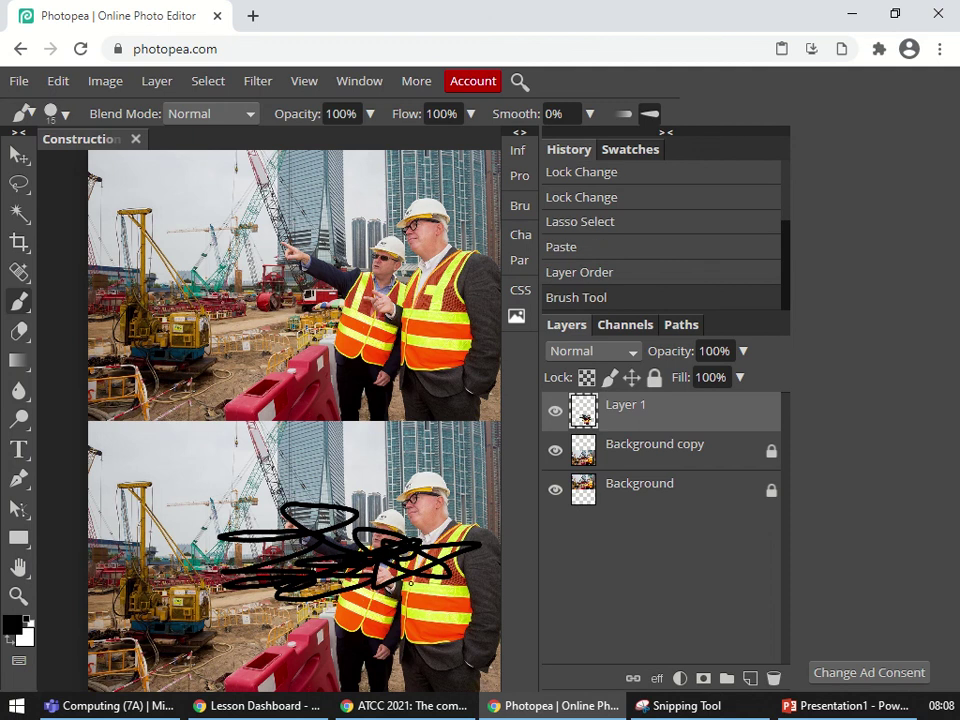
{"action": "left_click", "coordinate": [555, 411]}
{"action": "left_click", "coordinate": [555, 411]}
{"action": "left_click", "coordinate": [555, 411]}
{"action": "left_click", "coordinate": [555, 411]}
{"action": "left_click", "coordinate": [555, 412]}
{"action": "left_click", "coordinate": [555, 412]}
{"action": "left_click", "coordinate": [555, 412]}
{"action": "left_click", "coordinate": [555, 412]}
{"action": "left_click", "coordinate": [555, 451]}
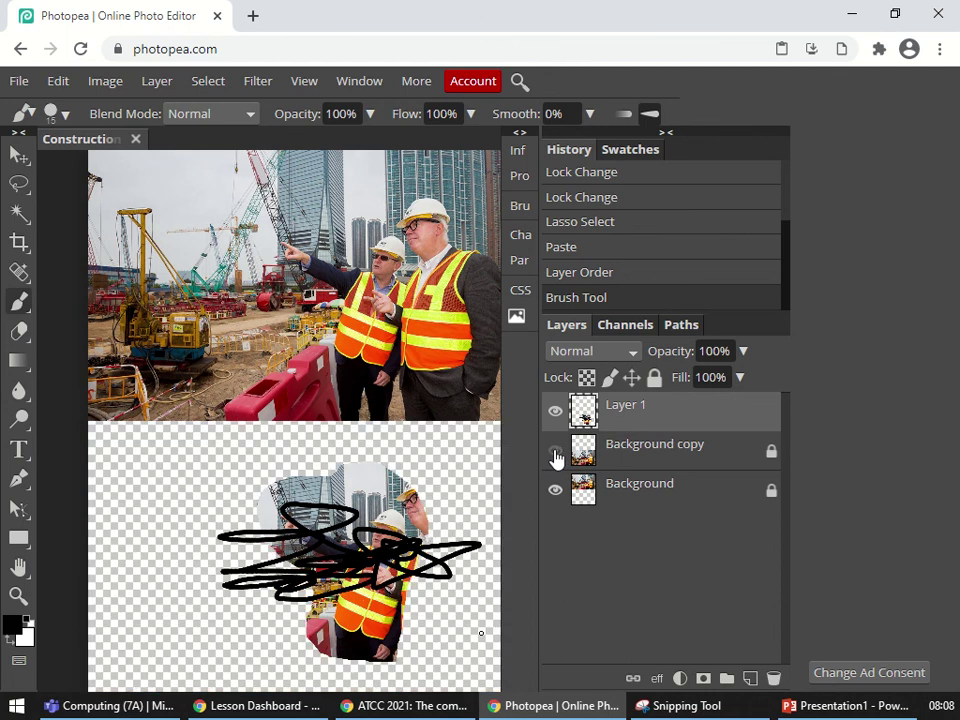
{"action": "left_click", "coordinate": [555, 451]}
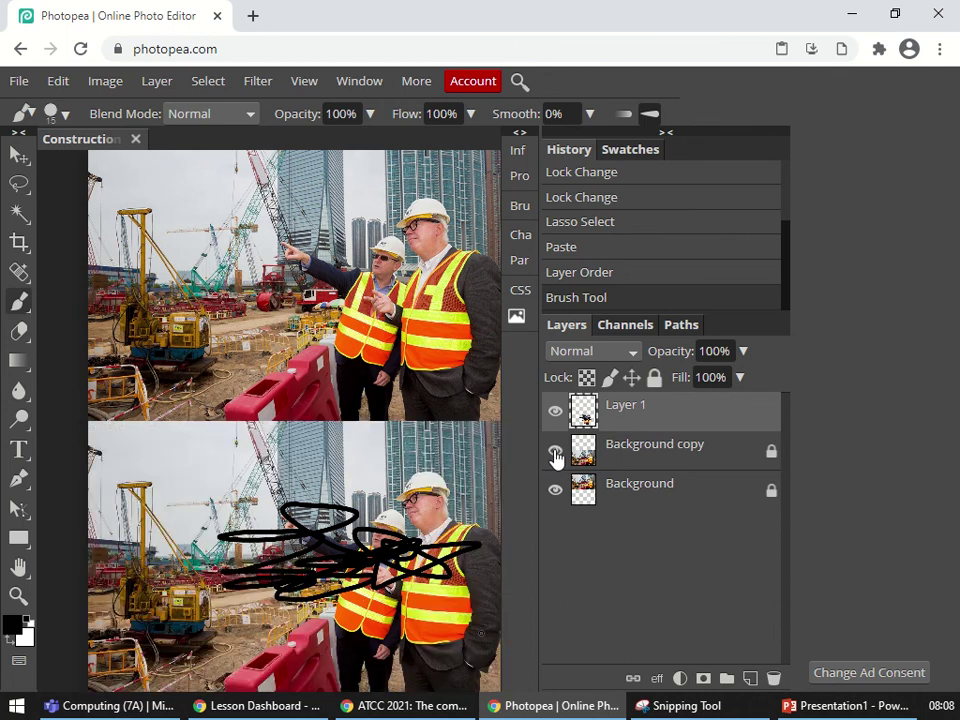